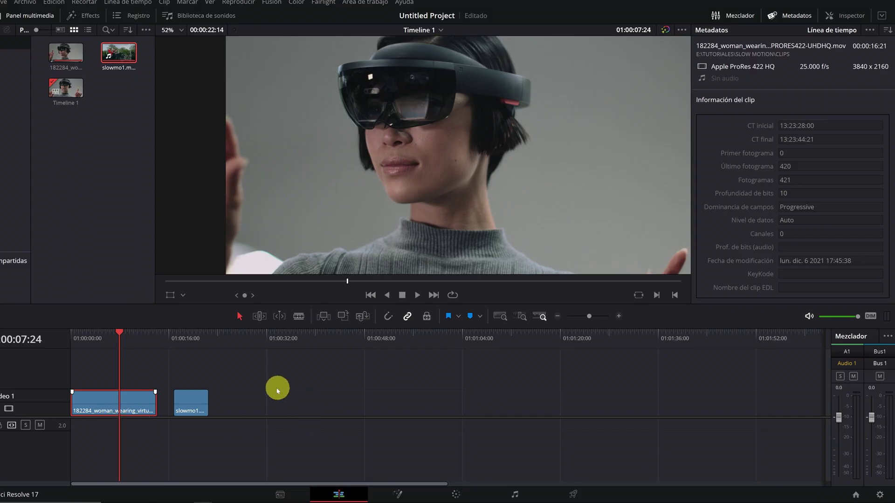
- Check the project frame rate in Project Settings, then cancel without changes
left_click(879, 496)
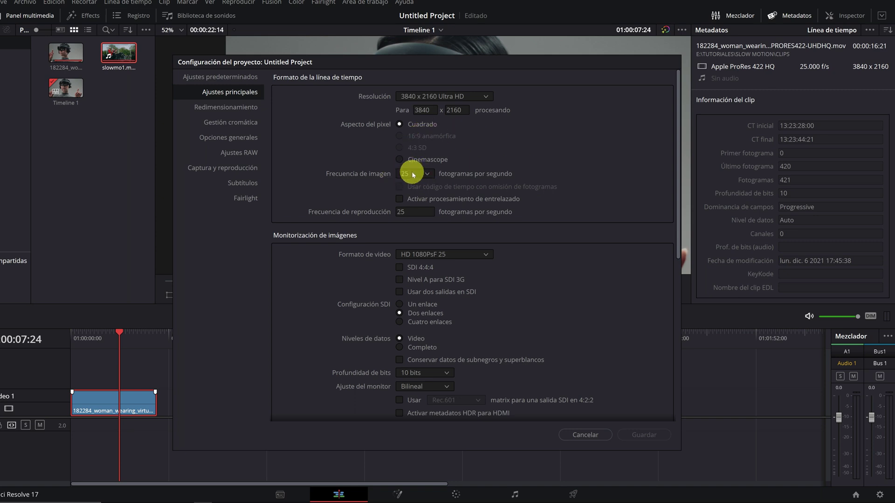
left_click(598, 438)
left_click(118, 402)
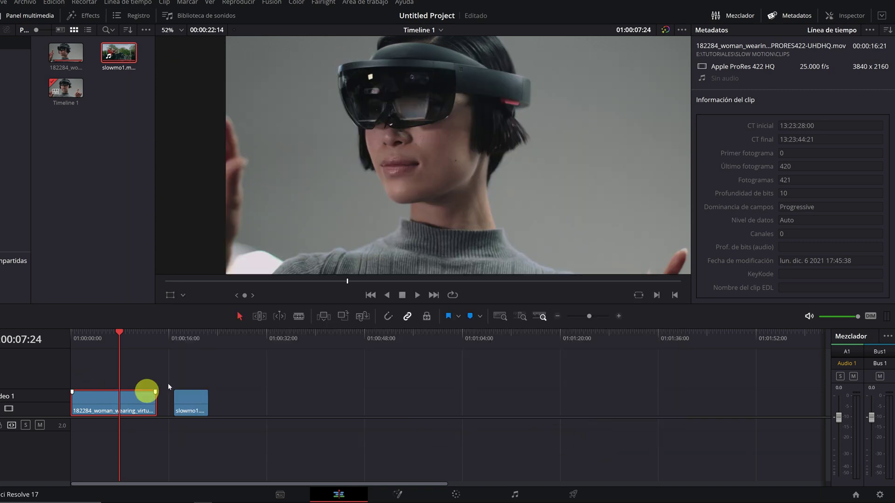
- Drag slowmo1 further right on V1, then select the 182284 clip
left_click(85, 343)
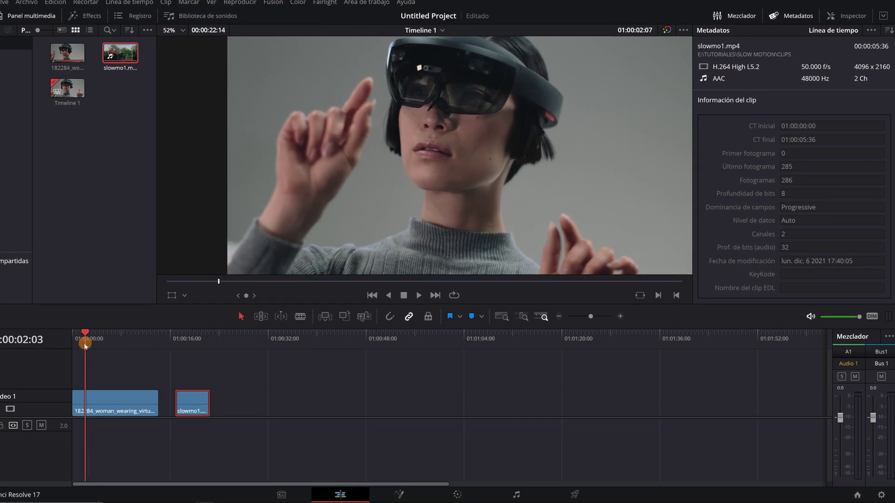
left_click_drag(202, 403, 342, 404)
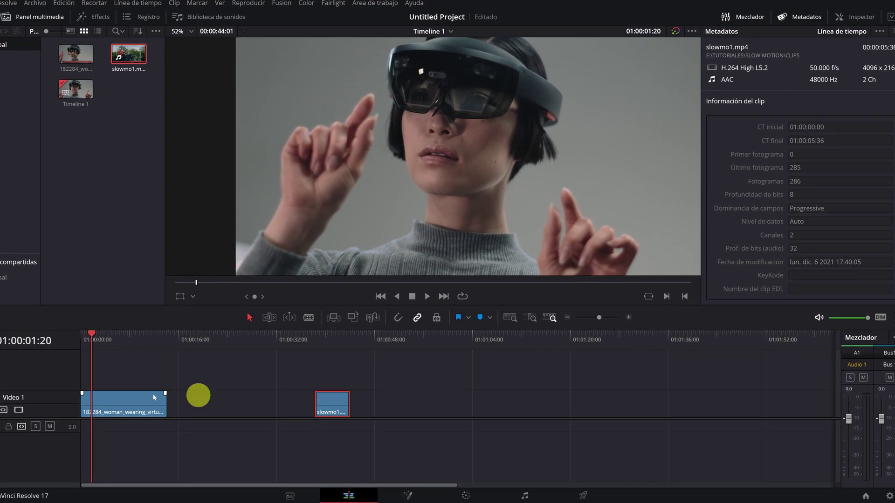
left_click(106, 403)
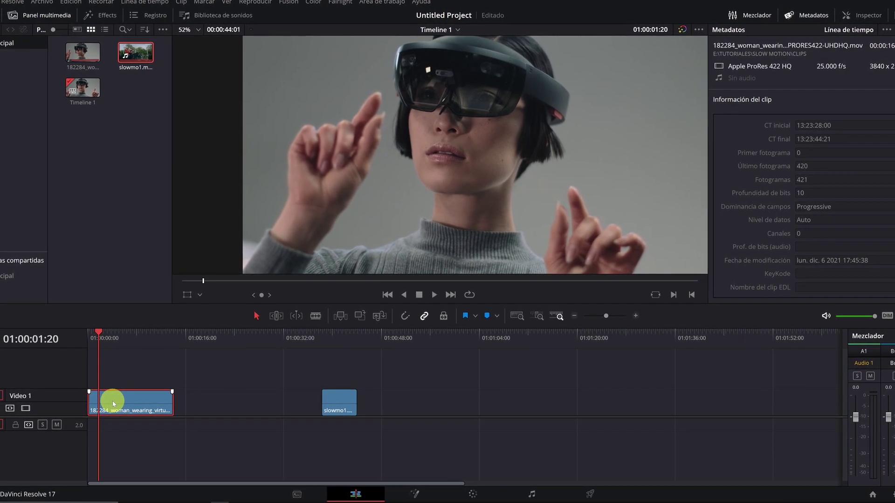
- Lower the 182284 clip's speed to 15% and stretch its end toward slowmo1
right_click(112, 404)
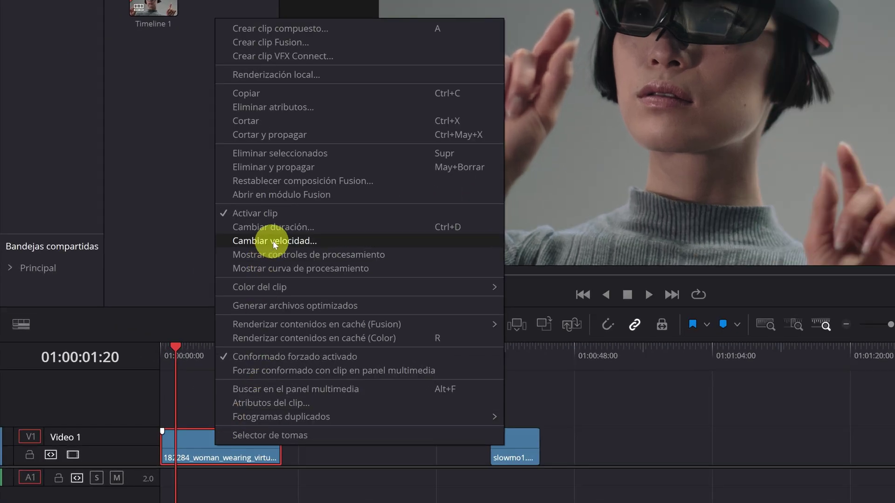
left_click(276, 241)
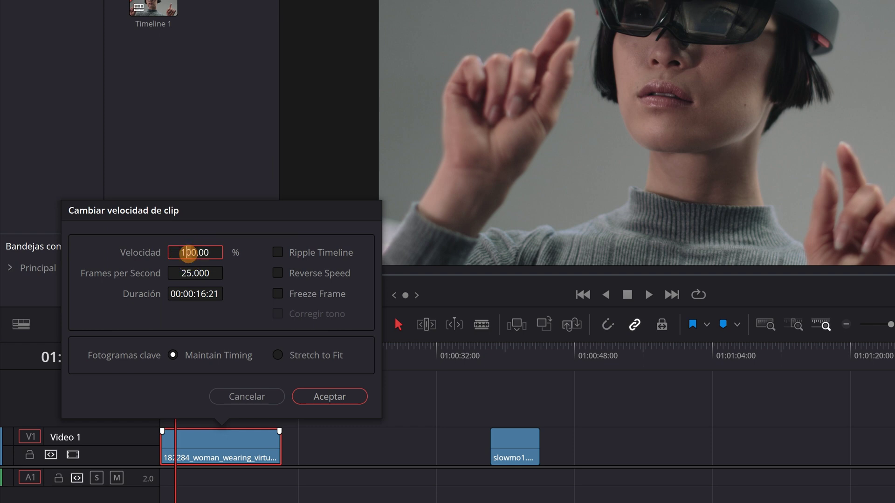
left_click_drag(208, 276, 215, 268)
type("15")
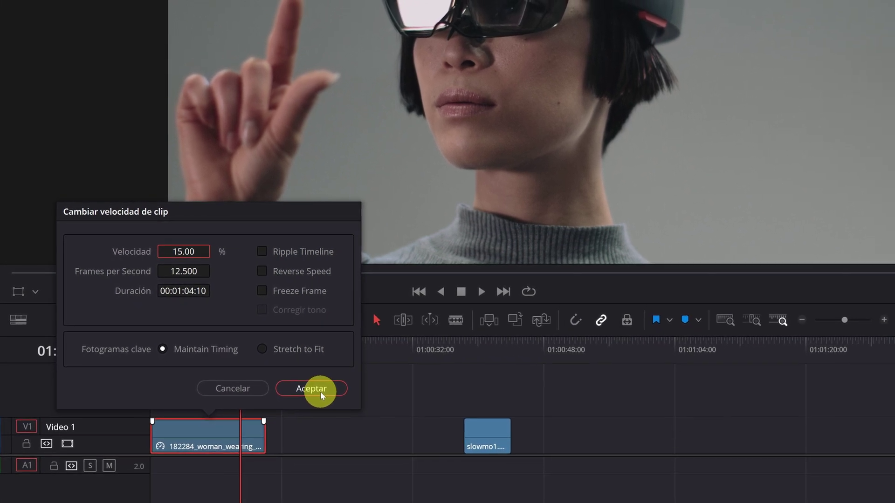
left_click(314, 389)
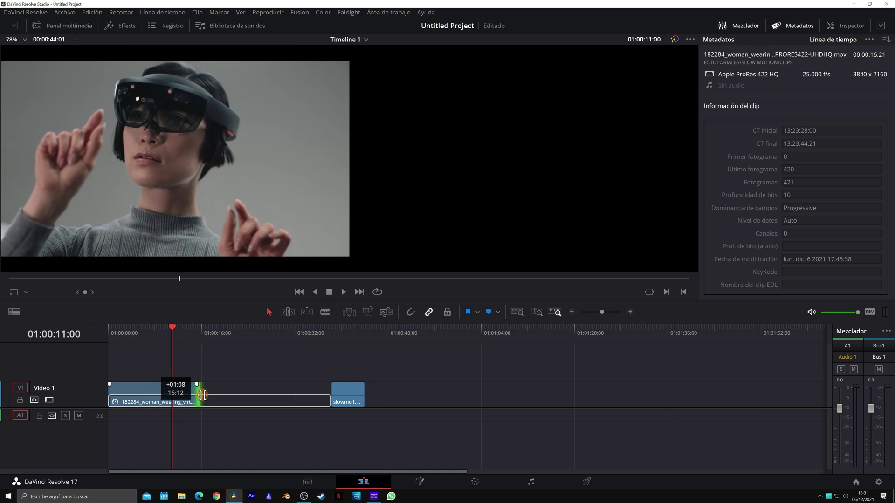
left_click_drag(191, 396, 305, 396)
- Preview the slowed clip from around 01:00:16, then stop and select it
key("space")
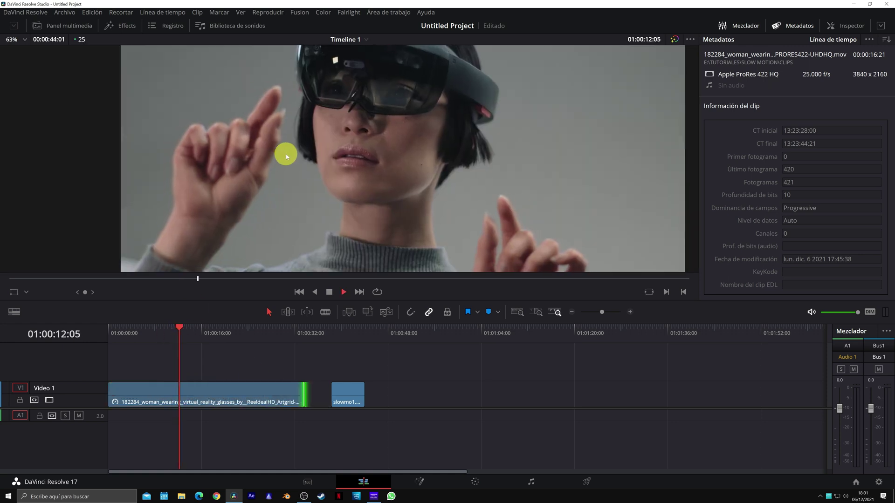
scroll(286, 154, "down", 2)
left_click(204, 332)
key("space")
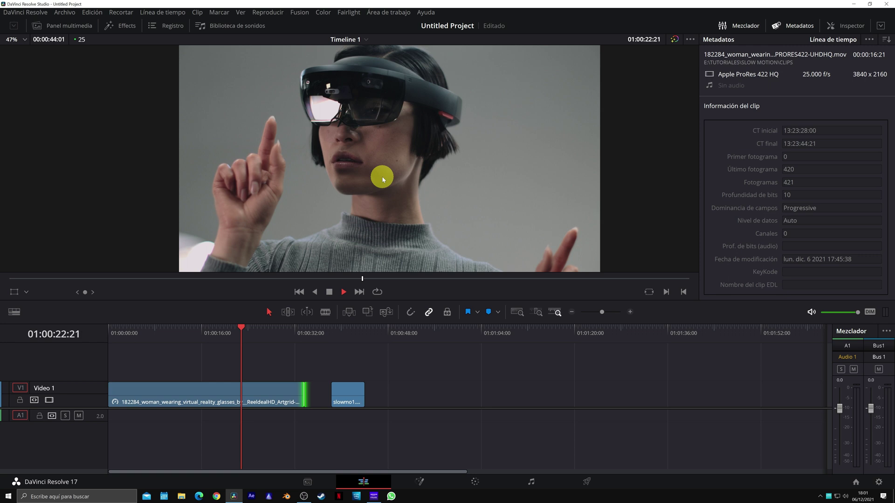
left_click(264, 393)
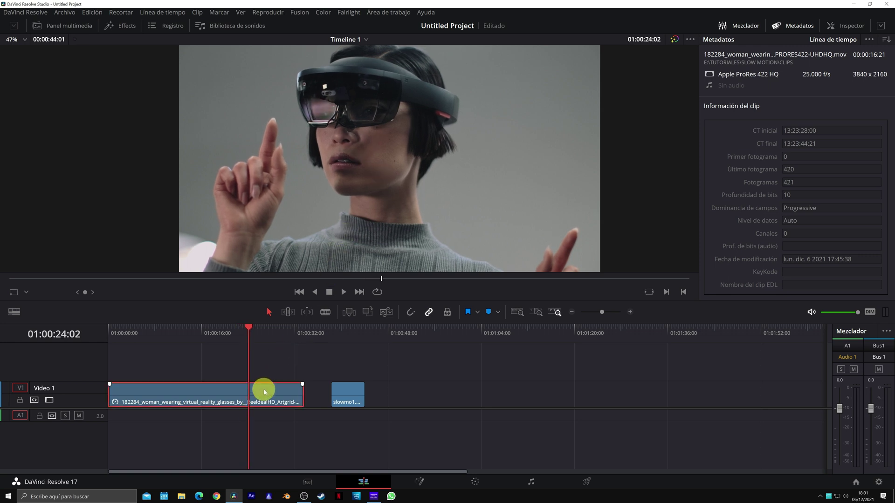
- Set 182284 to Flujo óptico at Mejor calidad mejorada, then play from 01:00:10:07
left_click(853, 27)
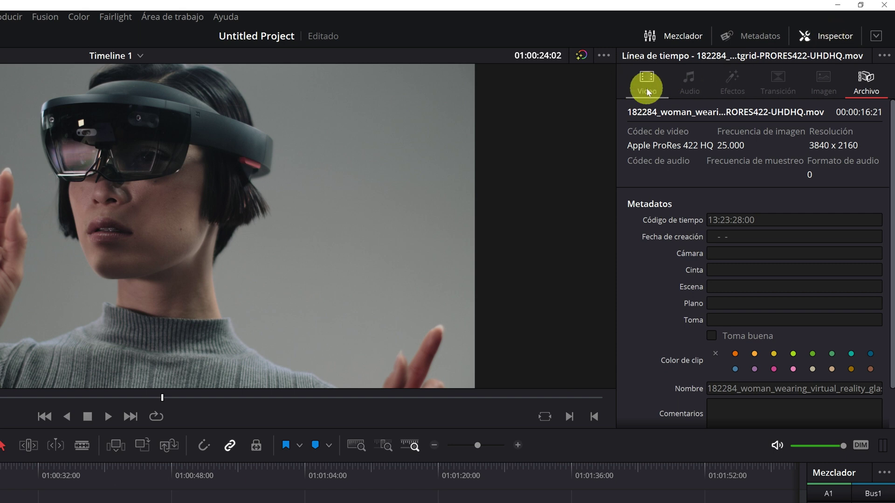
left_click(646, 80)
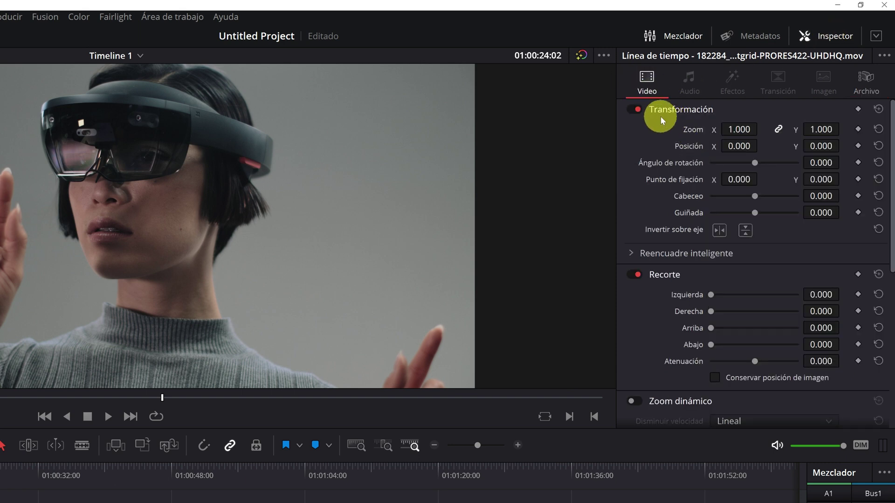
left_click_drag(892, 122, 892, 308)
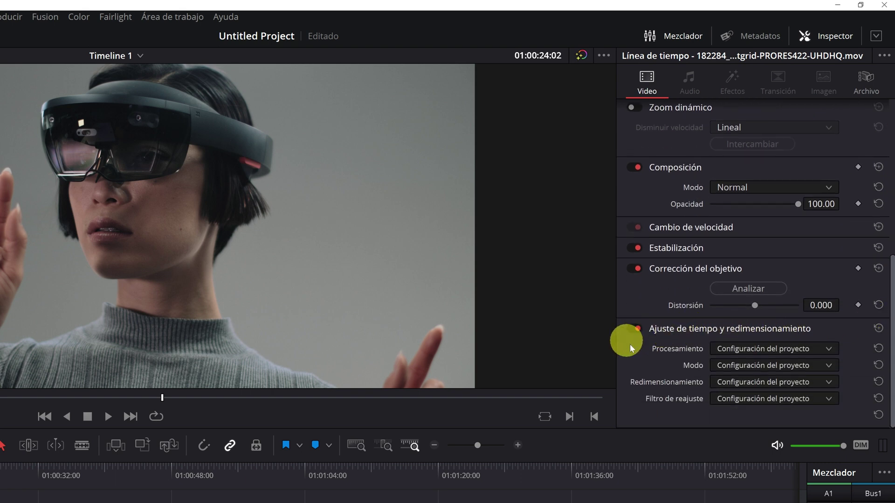
left_click(827, 347)
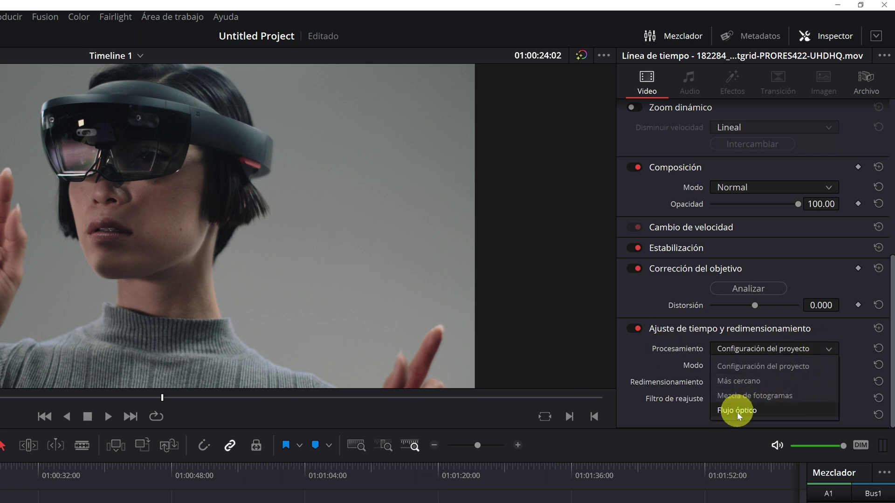
left_click(761, 410)
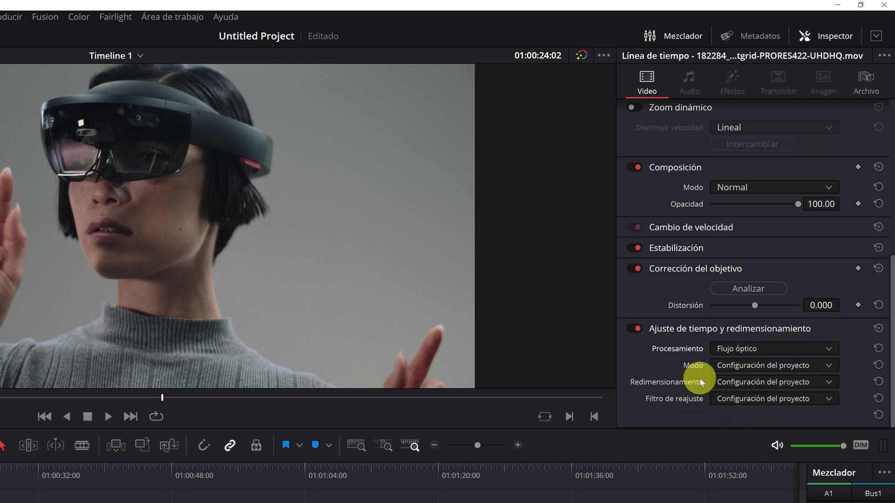
left_click(829, 365)
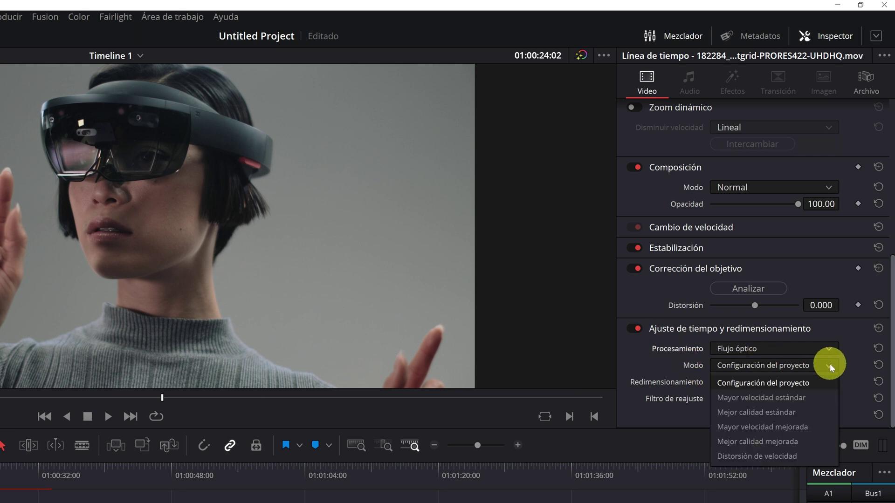
left_click(807, 442)
left_click_drag(226, 332, 162, 338)
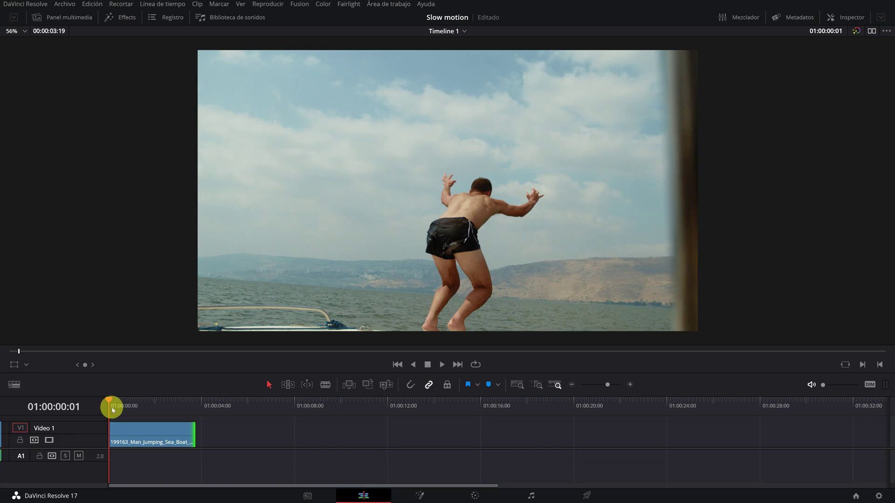
key("space")
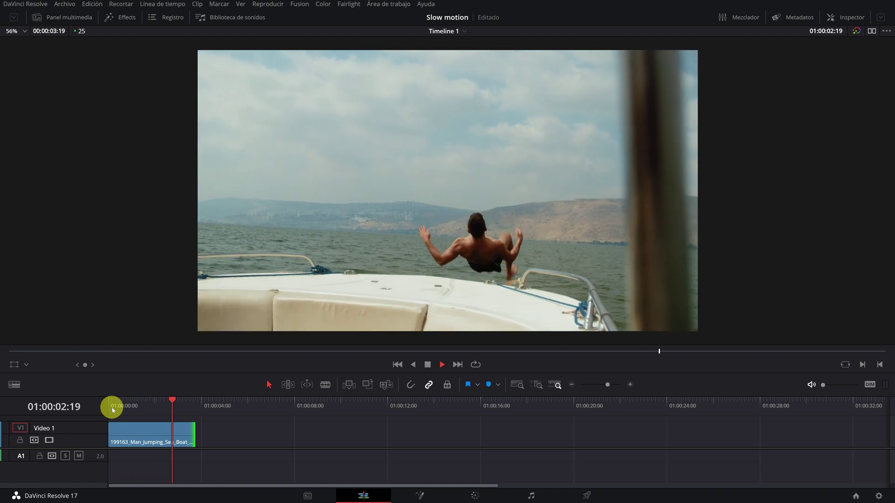
- Change the Man_Jumping_Sea_Boat clip's speed to 25 and play it full screen
key("space")
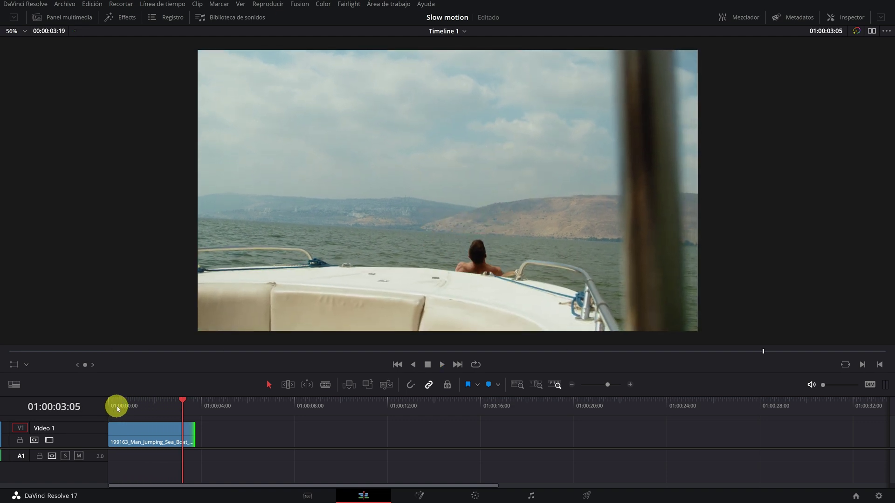
left_click(119, 409)
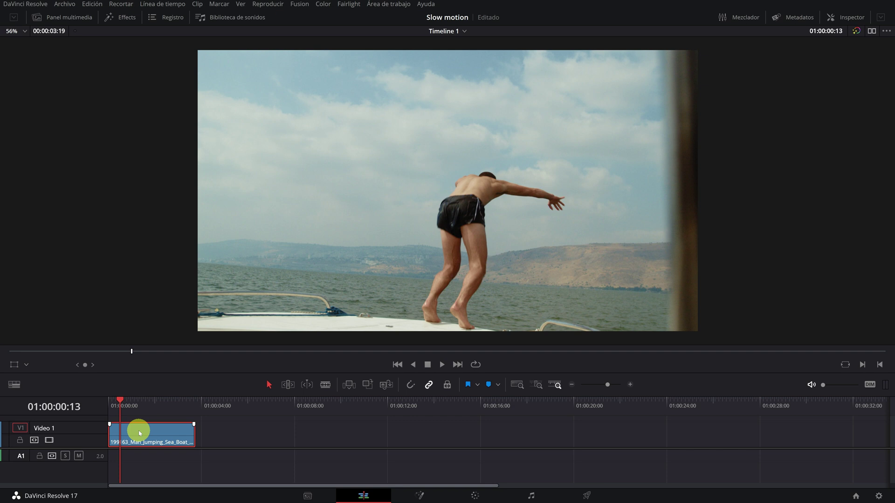
right_click(139, 433)
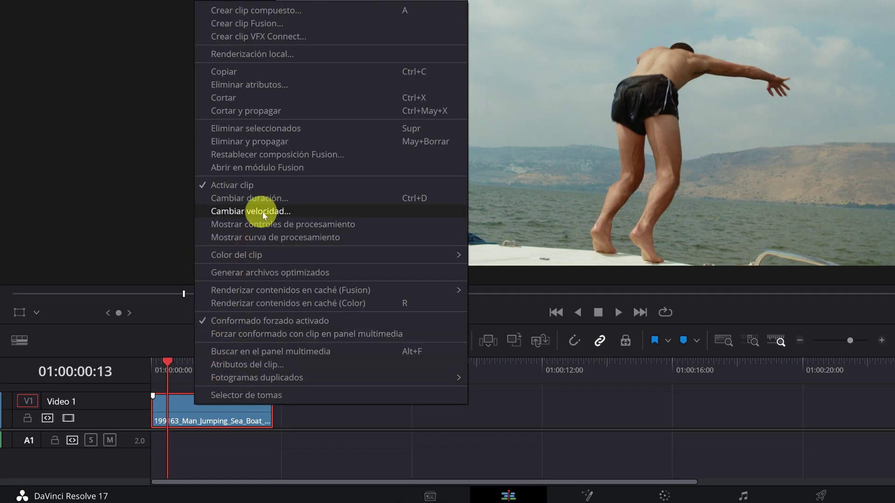
left_click(264, 213)
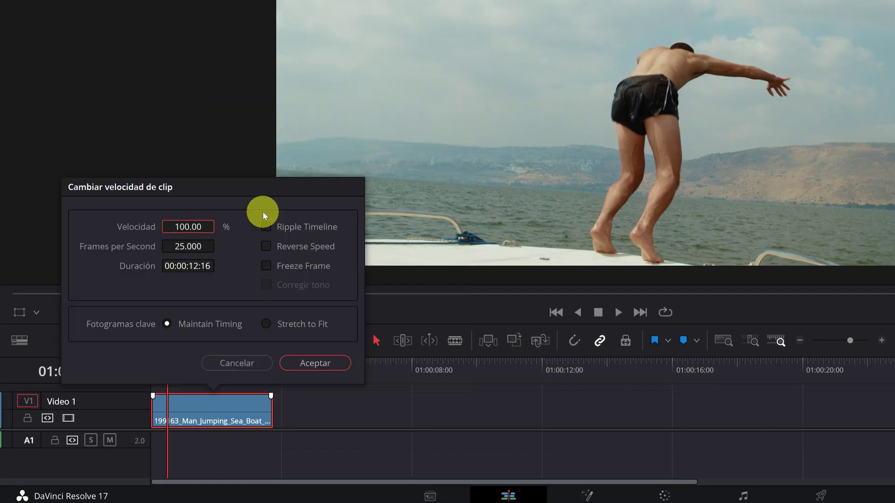
left_click(187, 227)
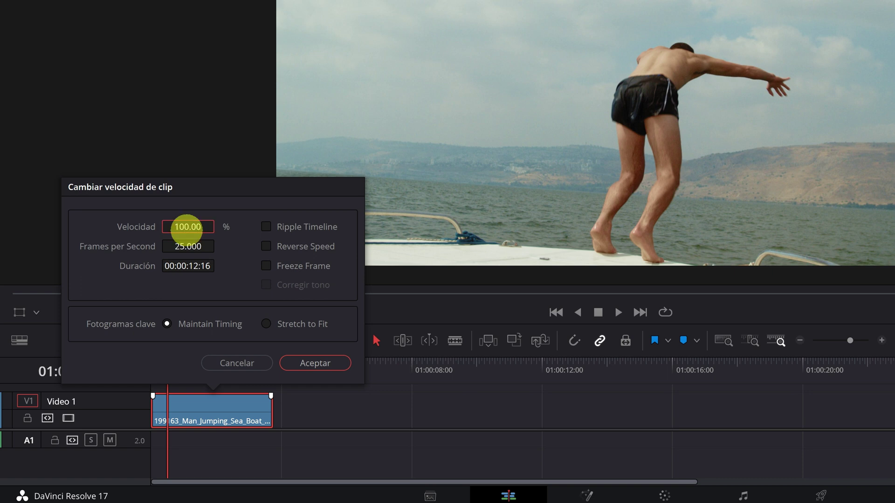
key("BackSpace")
key("BackSpace")
key("BackSpace")
type("25")
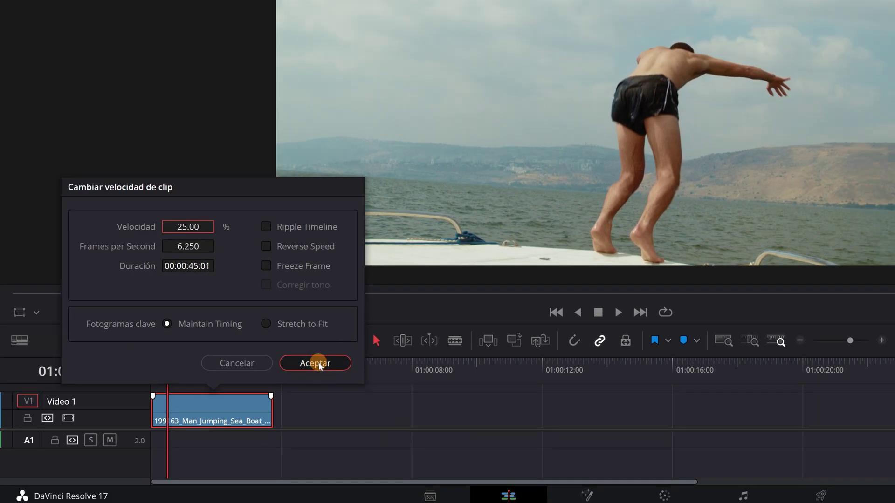
left_click(317, 363)
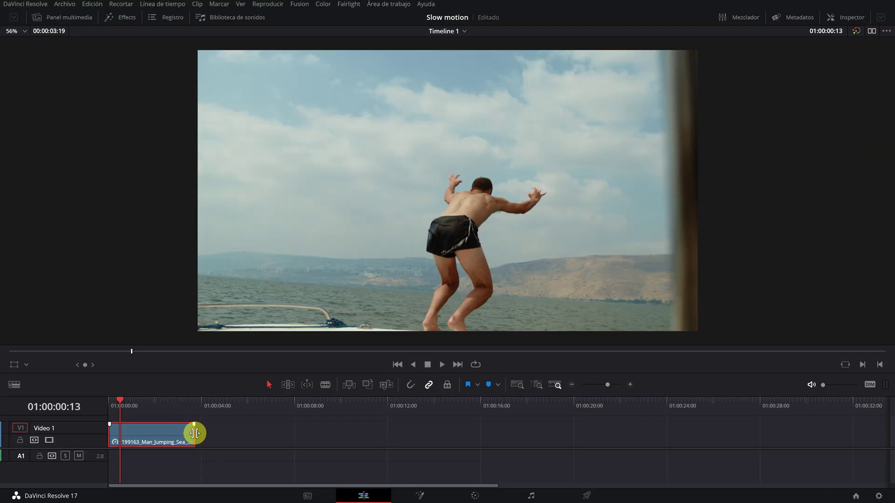
key("p")
key("space")
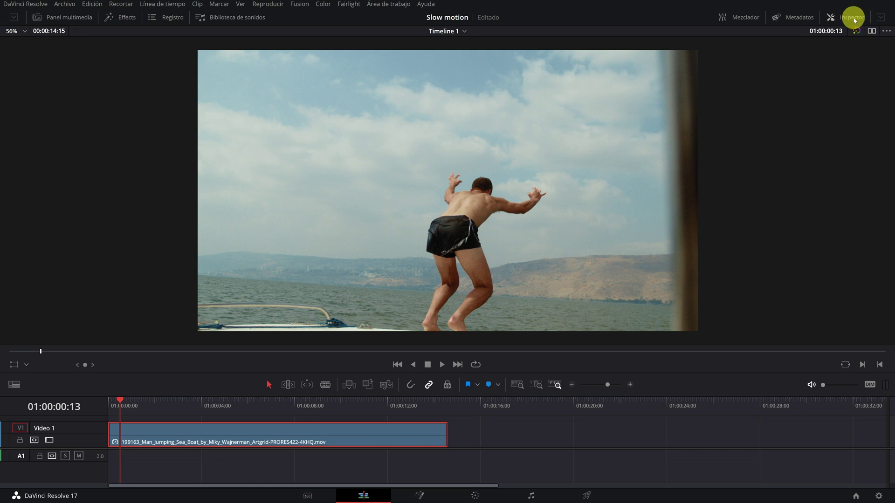
- In the Inspector, set retime processing to Flujo óptico with Distorsión de velocidad mode
left_click(855, 20)
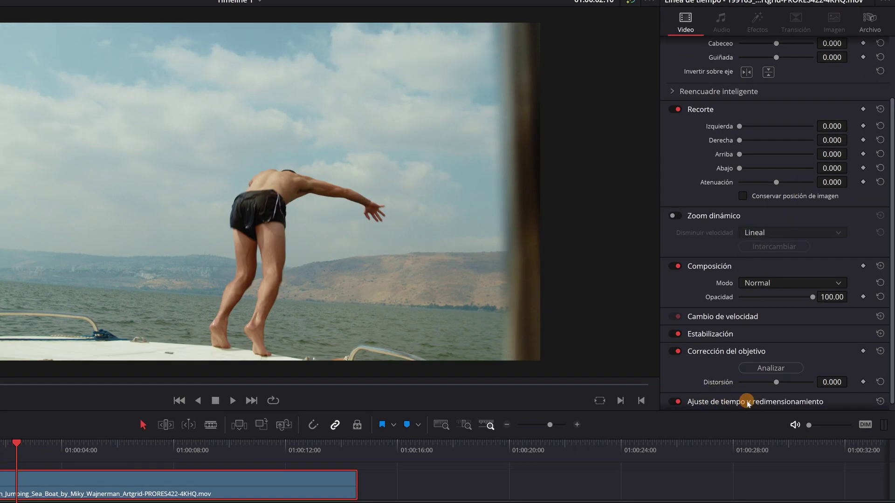
scroll(712, 366, "down", 3)
left_click(774, 345)
left_click(764, 397)
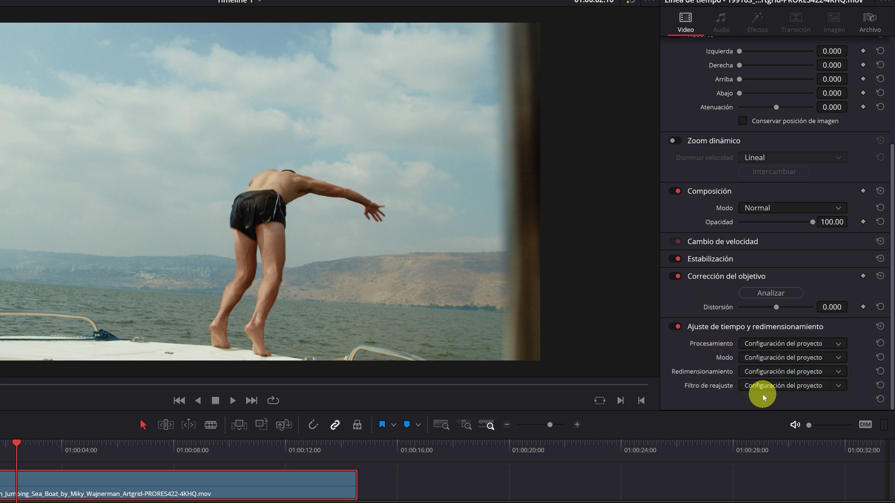
left_click(764, 362)
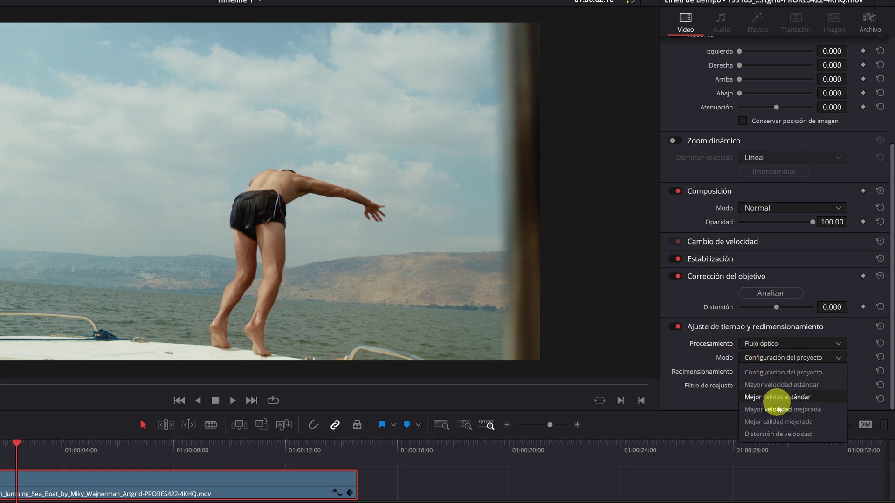
left_click(772, 434)
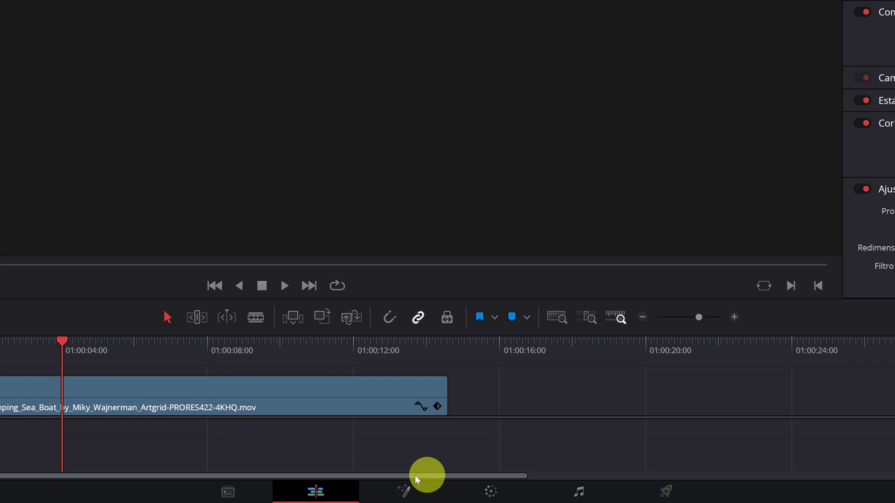
- Set up a 'slow motion' MP4 render through the clip's end and queue it
left_click(587, 495)
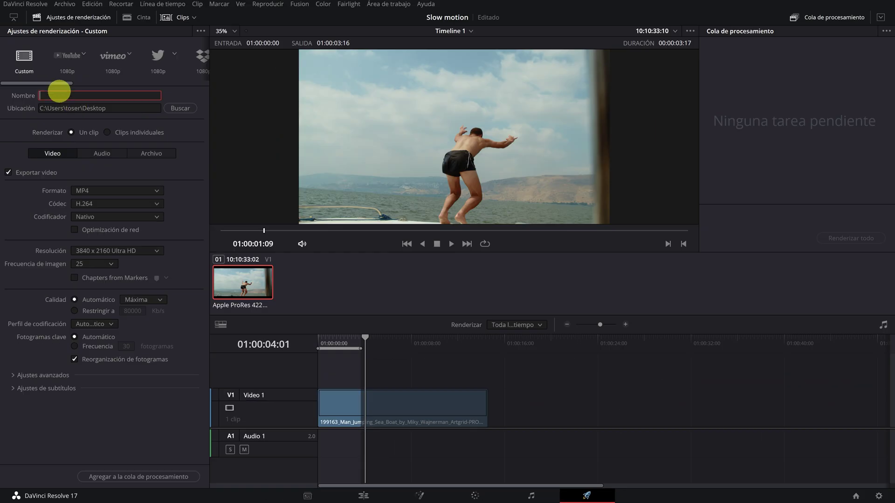
type("slowmotion")
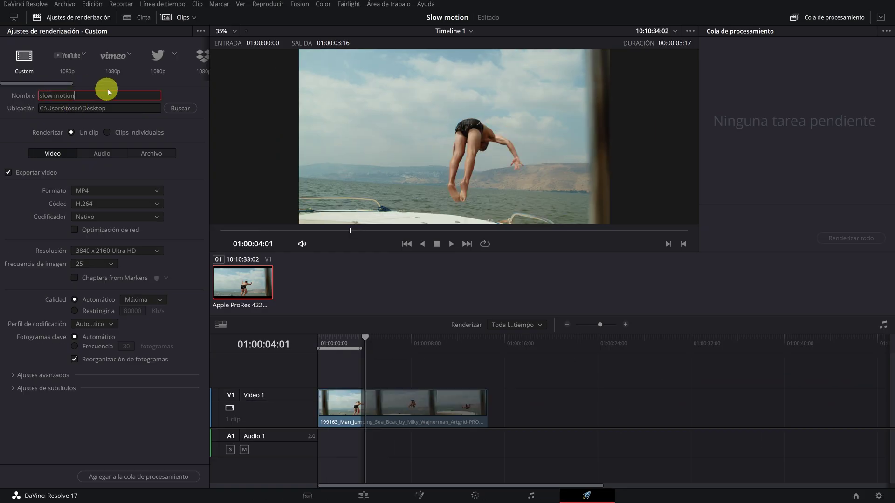
left_click(94, 191)
left_click(88, 264)
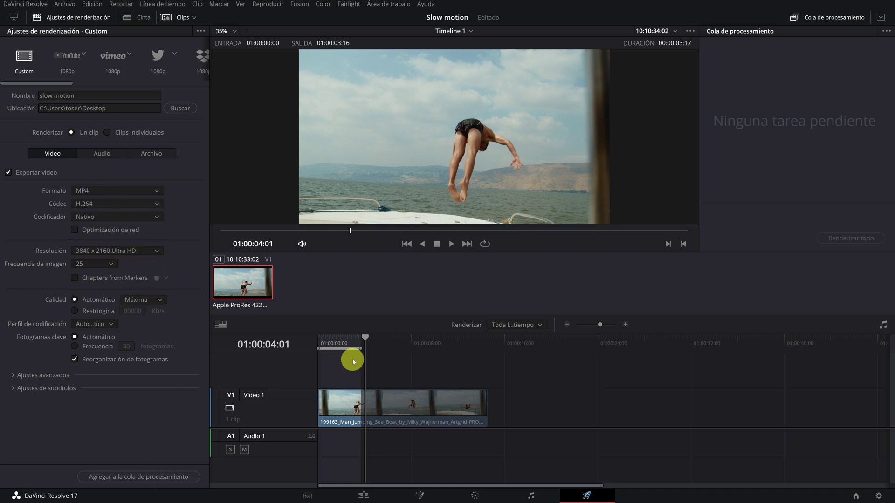
left_click_drag(367, 350, 487, 353)
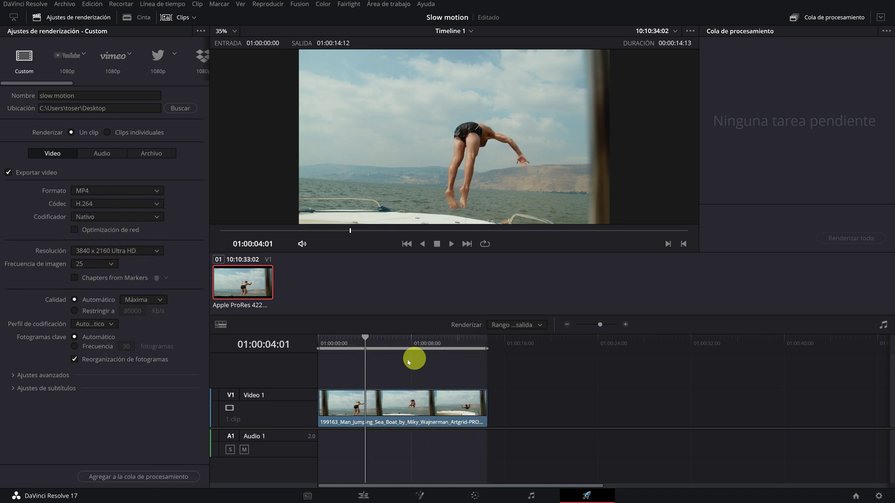
left_click(138, 477)
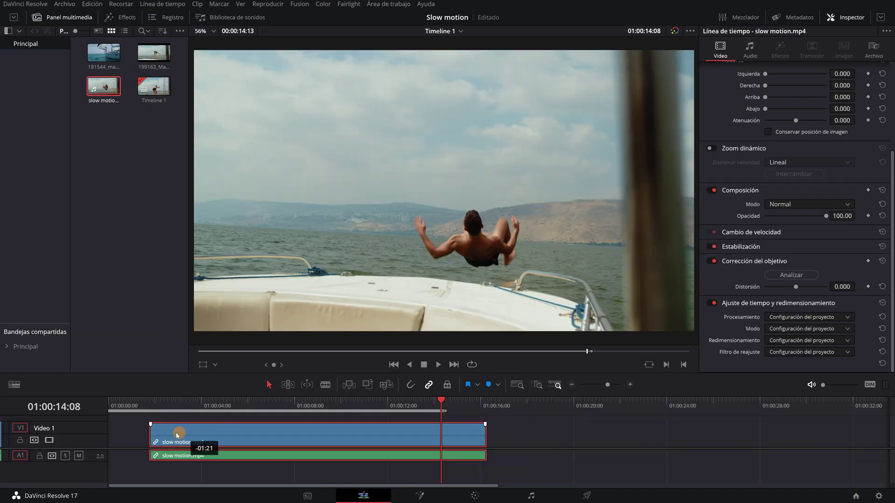
- Place slow motion.mp4 at the timeline start and play it full screen
left_click_drag(187, 410, 147, 418)
left_click(126, 406)
key("space")
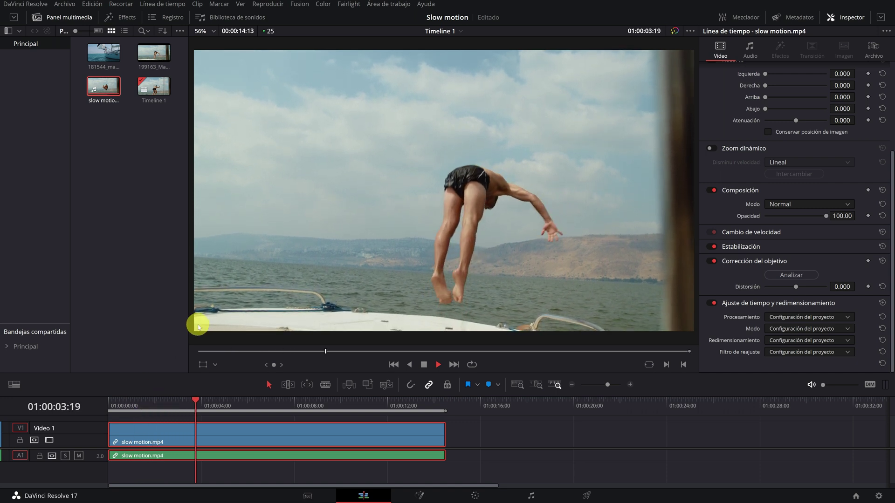
key("p")
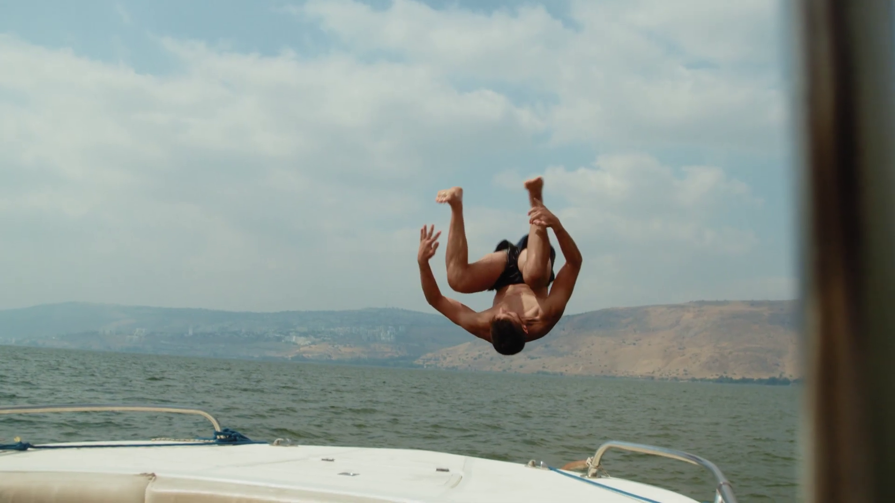